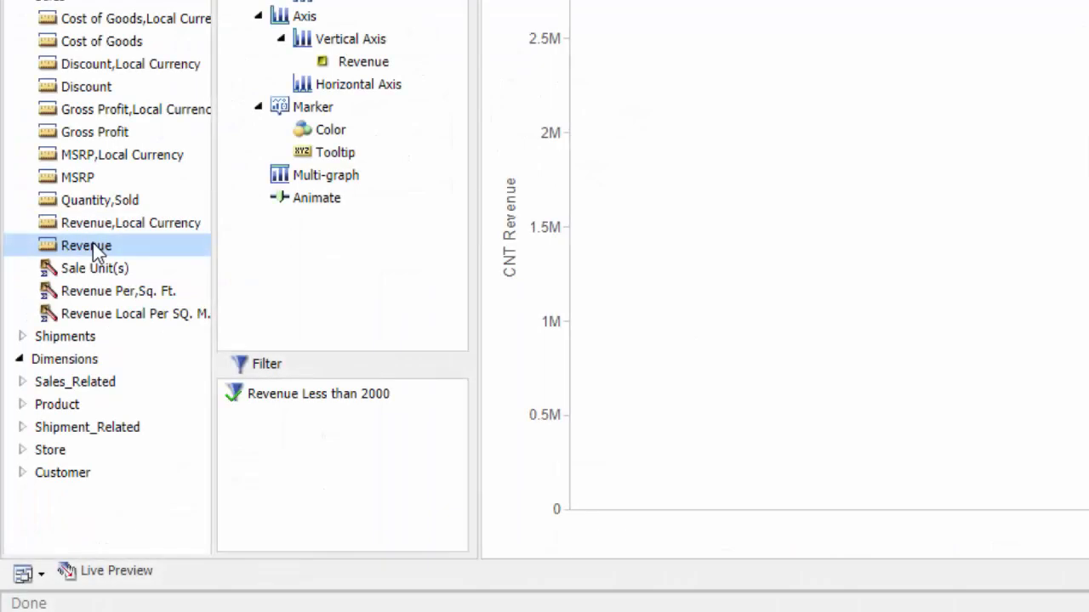
- Set the bin width of REVENUE_US_BIN_1 to 500 in the histogram filtered to revenue less than 5000
{"action": "right_click", "coordinate": [59, 388]}
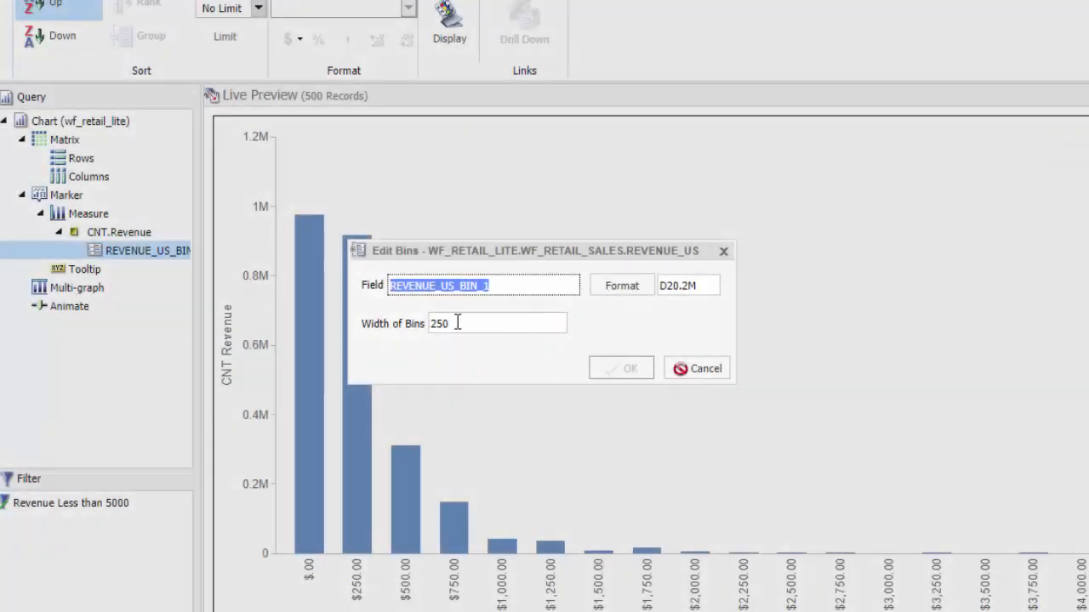
{"action": "double_click", "coordinate": [457, 321]}
{"action": "type", "text": "5"}
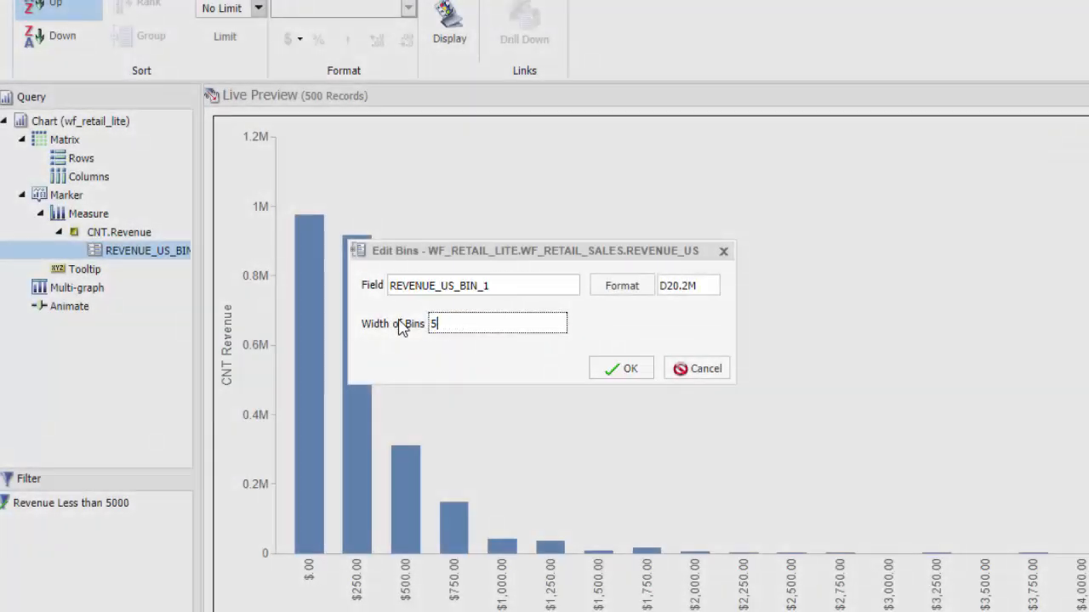
{"action": "type", "text": "00"}
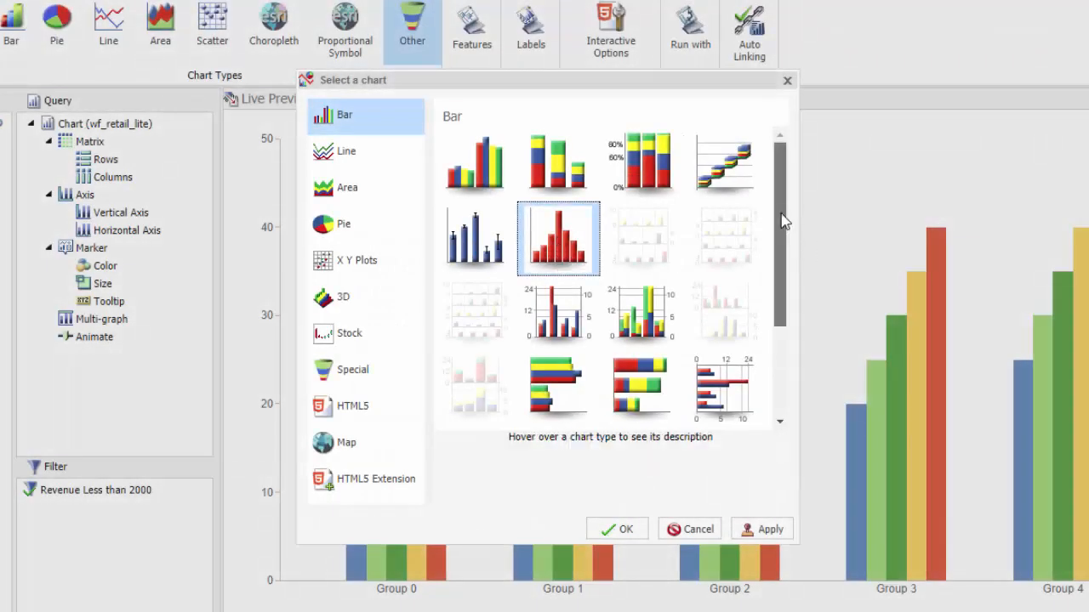
{"action": "scroll", "coordinate": [784, 221], "scroll_direction": "down", "scroll_amount": 3}
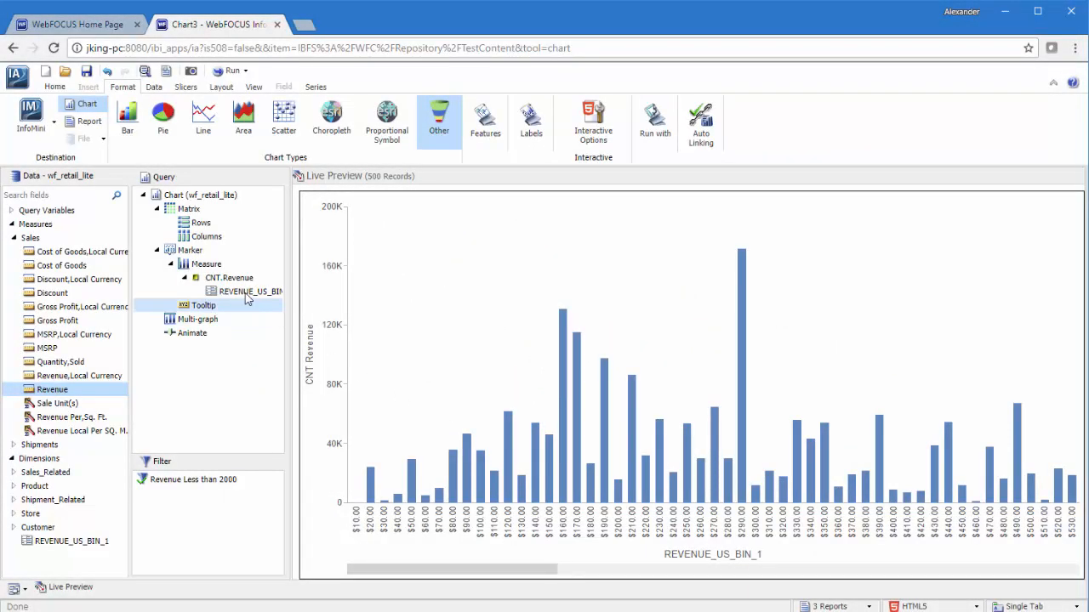
- Edit the bins of REVENUE_US_BIN_1 in the histogram filtered to revenue less than 2000, setting their width to 500
{"action": "right_click", "coordinate": [246, 294]}
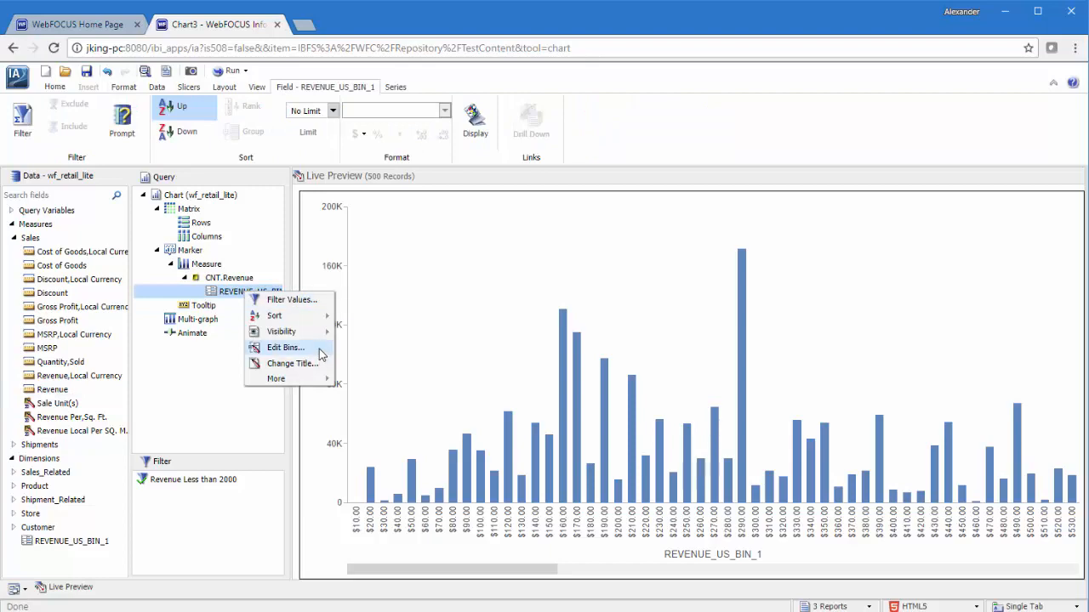
{"action": "left_click", "coordinate": [320, 350]}
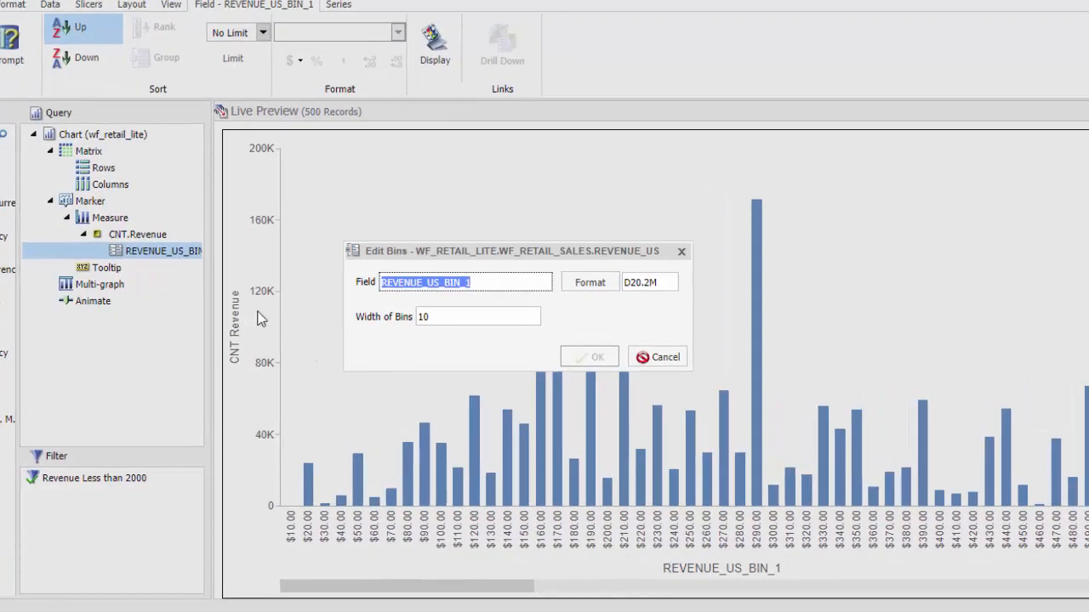
{"action": "key", "text": "Tab"}
{"action": "type", "text": "500"}
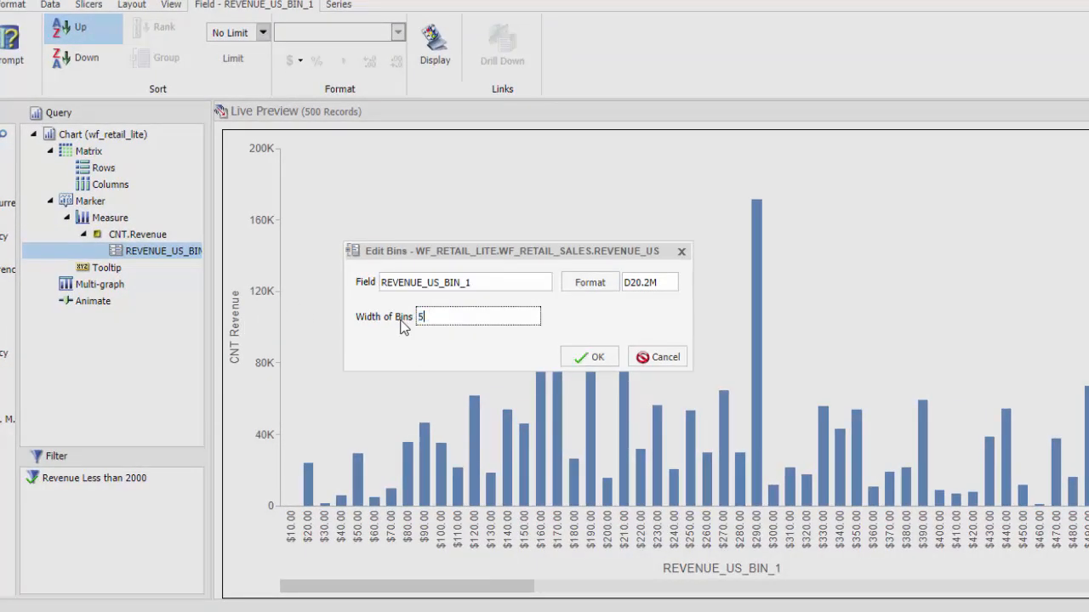
{"action": "left_click", "coordinate": [592, 358]}
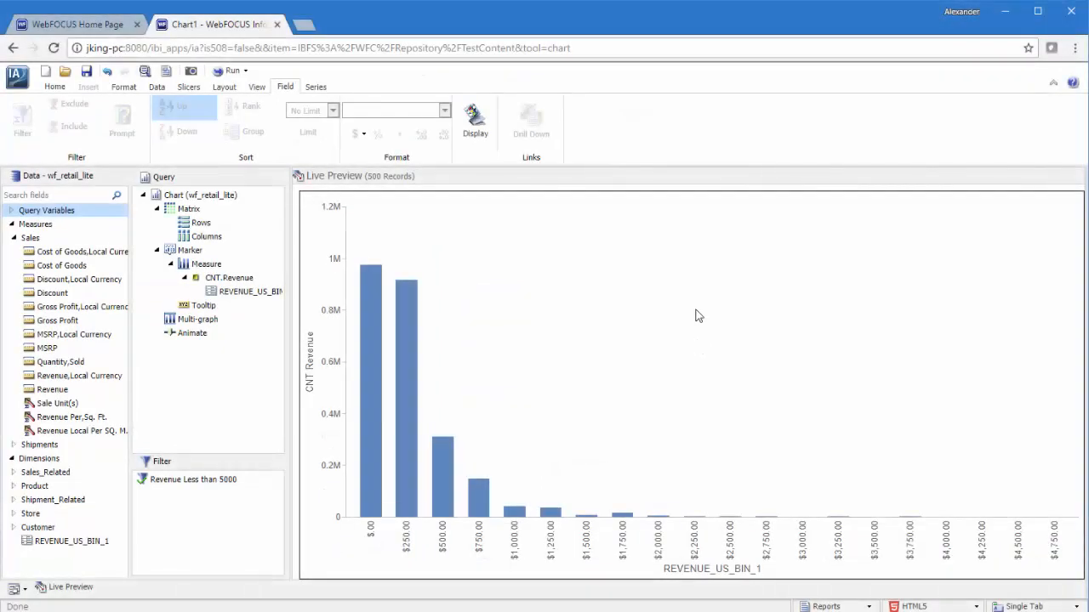
- In the Chart1 histogram, change the width of the REVENUE_US_BIN_1 bins to 500
{"action": "right_click", "coordinate": [245, 293]}
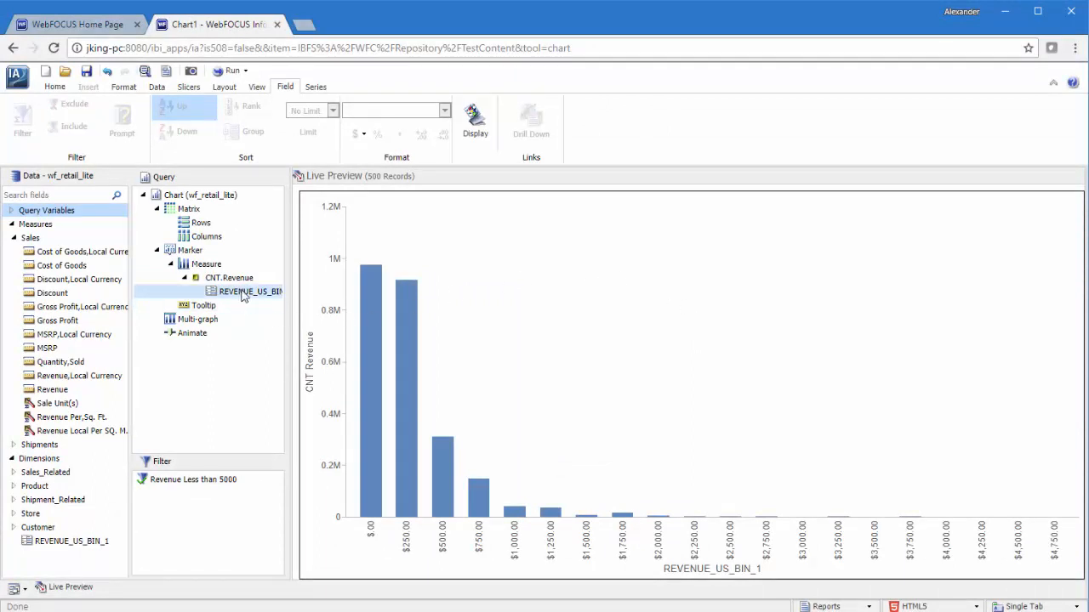
{"action": "left_click", "coordinate": [282, 346]}
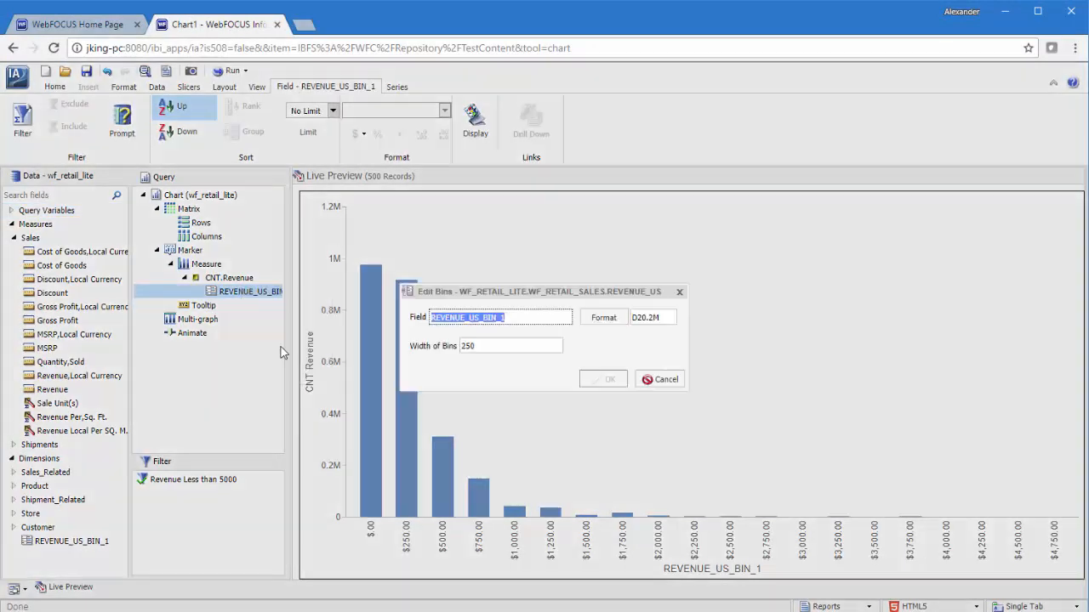
{"action": "double_click", "coordinate": [481, 345]}
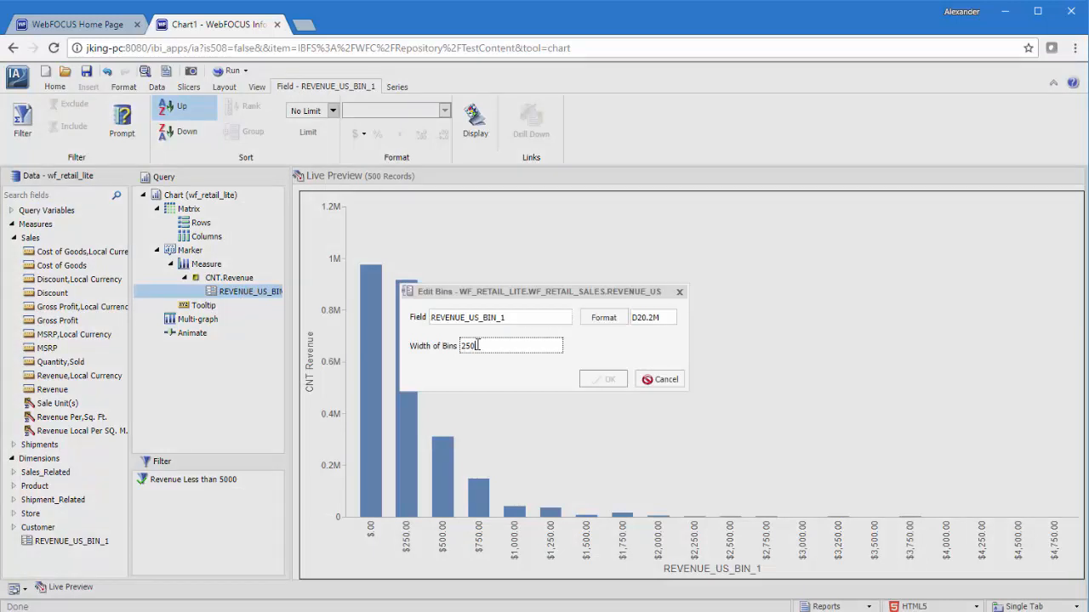
{"action": "type", "text": "500"}
{"action": "left_click", "coordinate": [600, 380]}
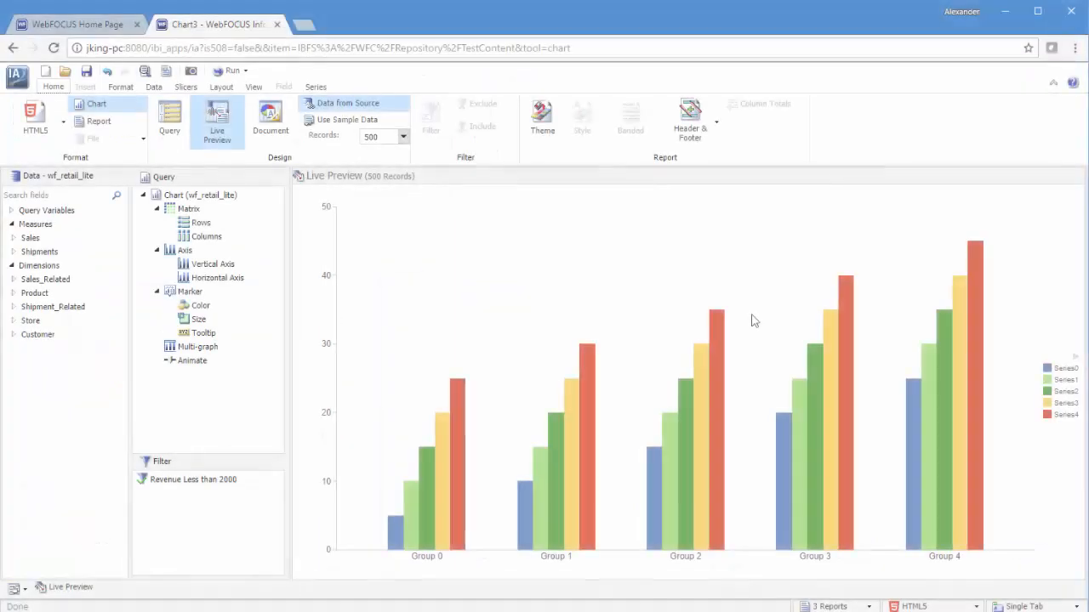
- Change the clustered bar chart to the histogram chart type from the Bar category
{"action": "left_click", "coordinate": [121, 87]}
{"action": "left_click", "coordinate": [454, 128]}
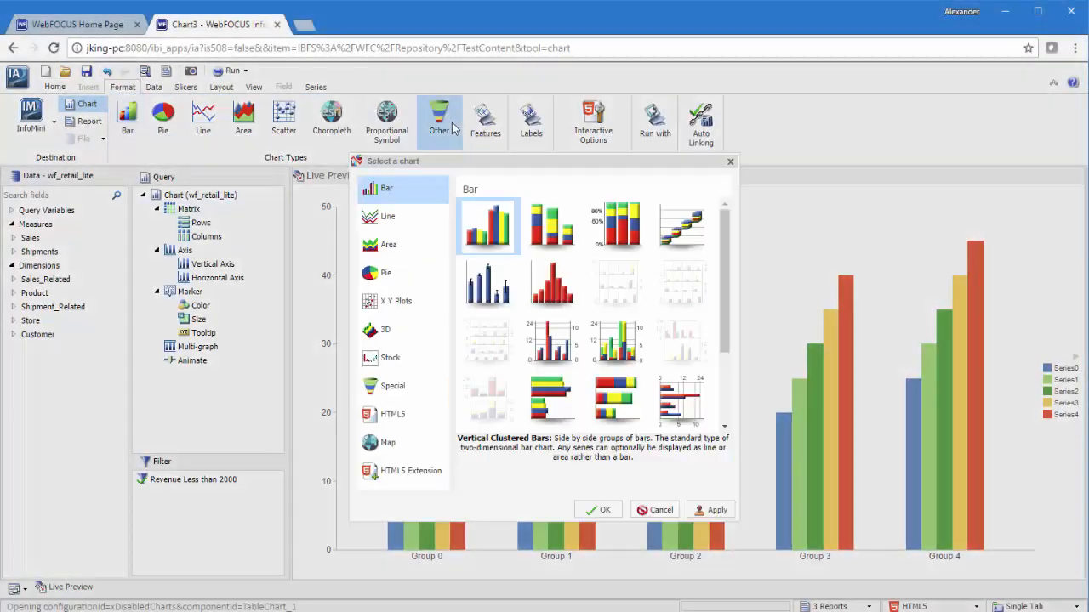
{"action": "left_click", "coordinate": [552, 284]}
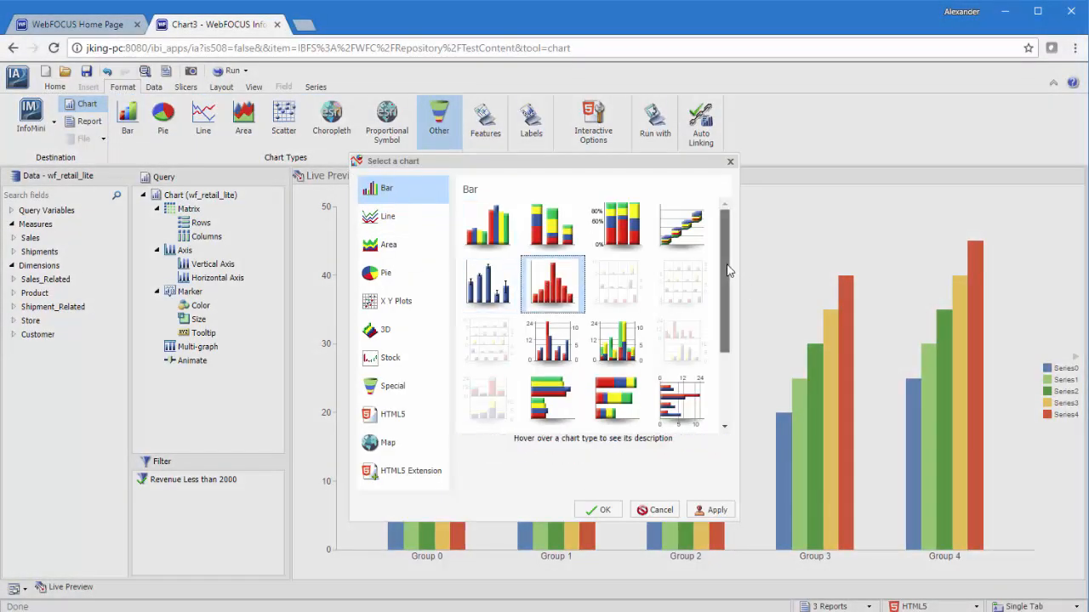
{"action": "mouse_move", "coordinate": [727, 264]}
{"action": "left_mouse_down"}
{"action": "mouse_move", "coordinate": [726, 334]}
{"action": "mouse_move", "coordinate": [726, 262]}
{"action": "left_mouse_up"}
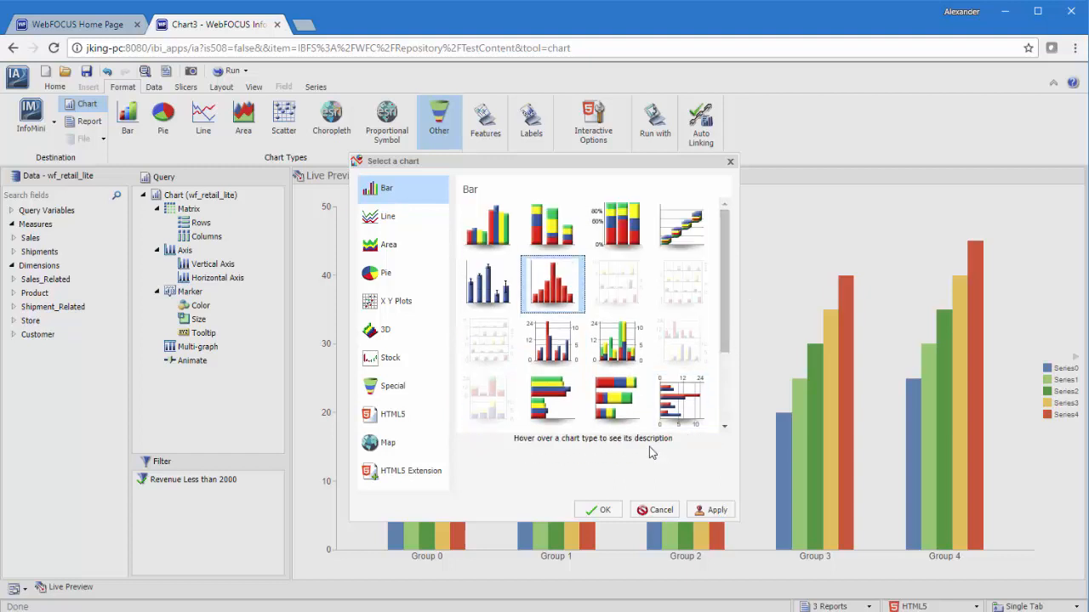
{"action": "left_click", "coordinate": [596, 510]}
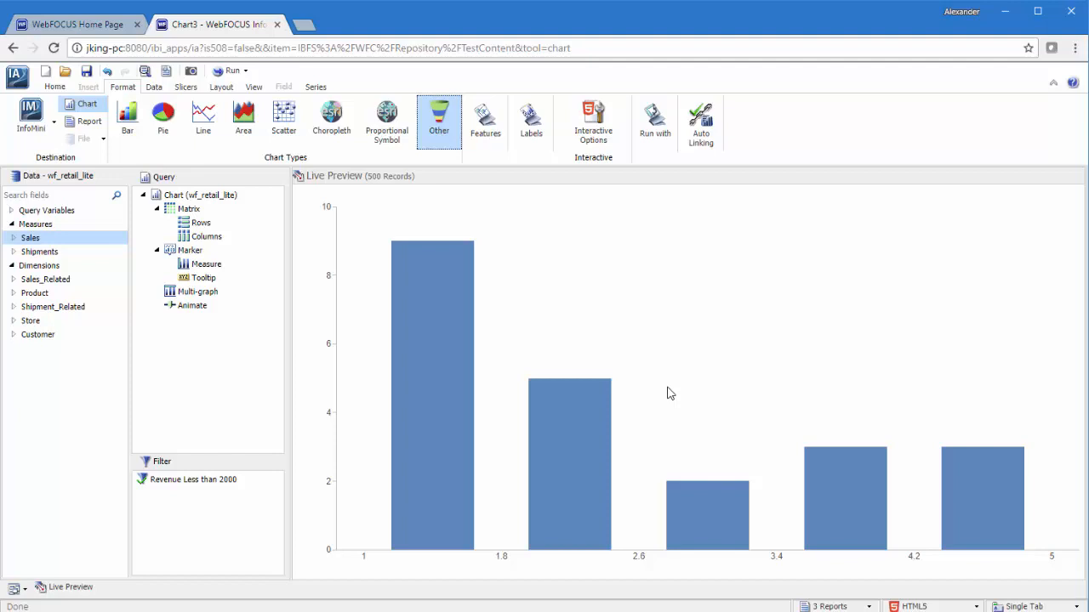
- Add the Revenue measure from the Sales group to the histogram and look over the resulting bins
{"action": "left_click", "coordinate": [14, 239]}
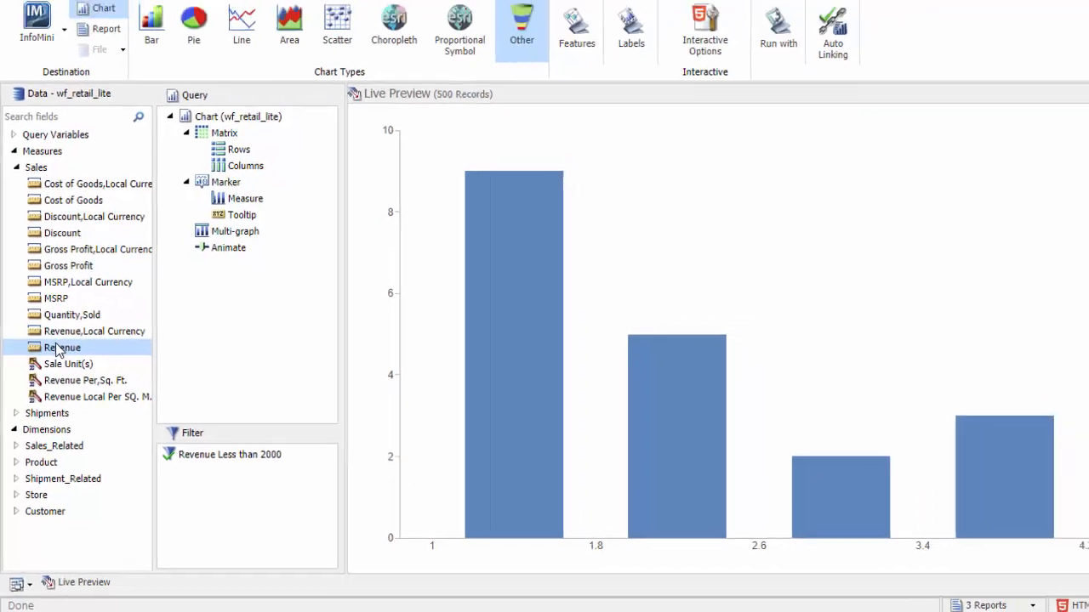
{"action": "double_click", "coordinate": [56, 348]}
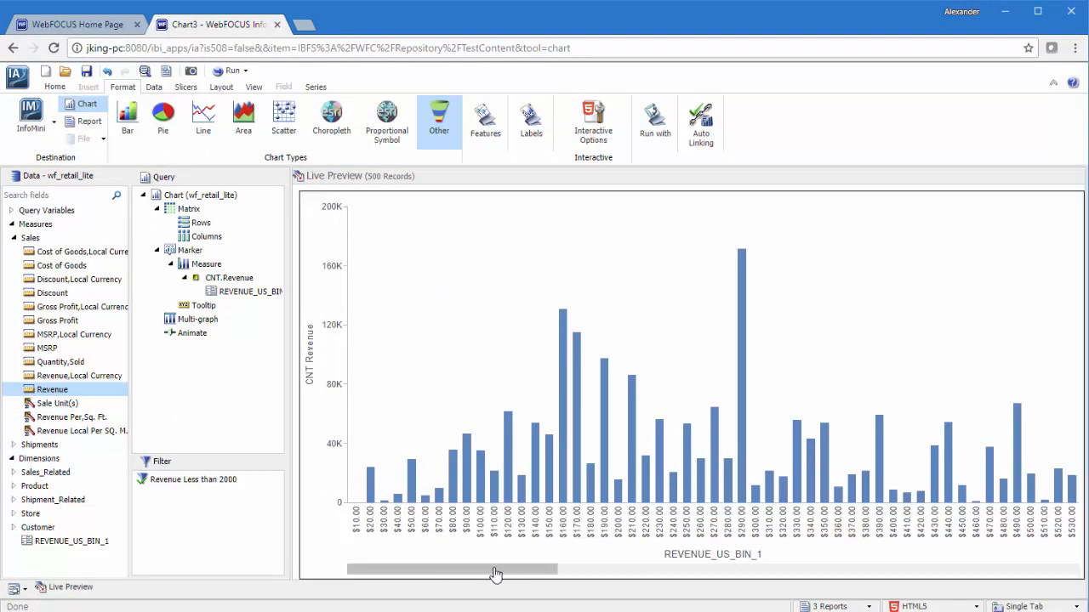
{"action": "left_click_drag", "start_coordinate": [494, 569], "coordinate": [414, 579]}
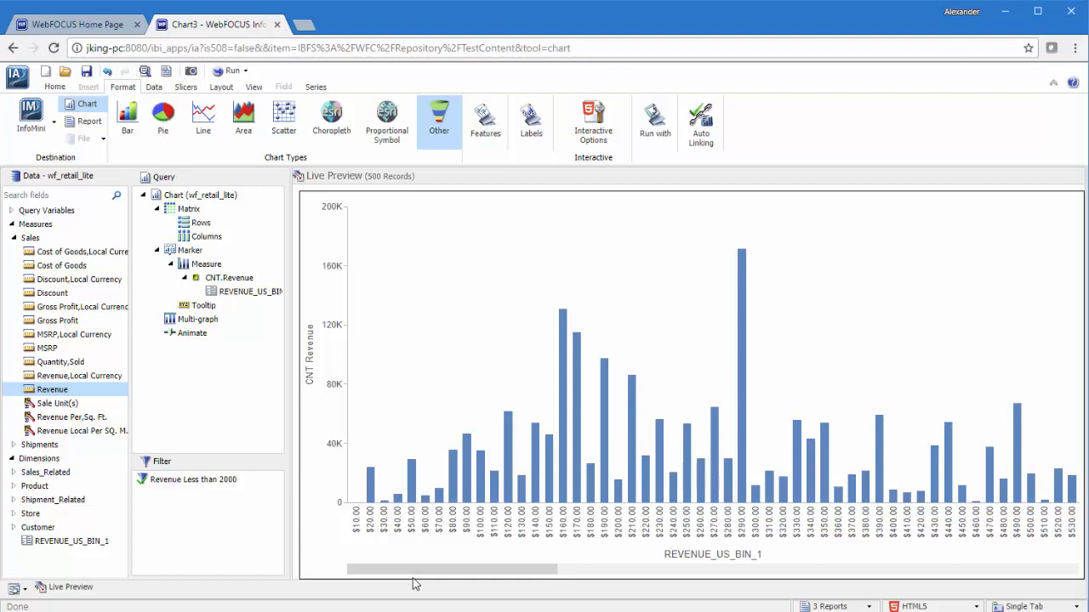
- Edit the bins of REVENUE_US_BIN_1 under the histogram's measure and set their width to 500
{"action": "right_click", "coordinate": [245, 294]}
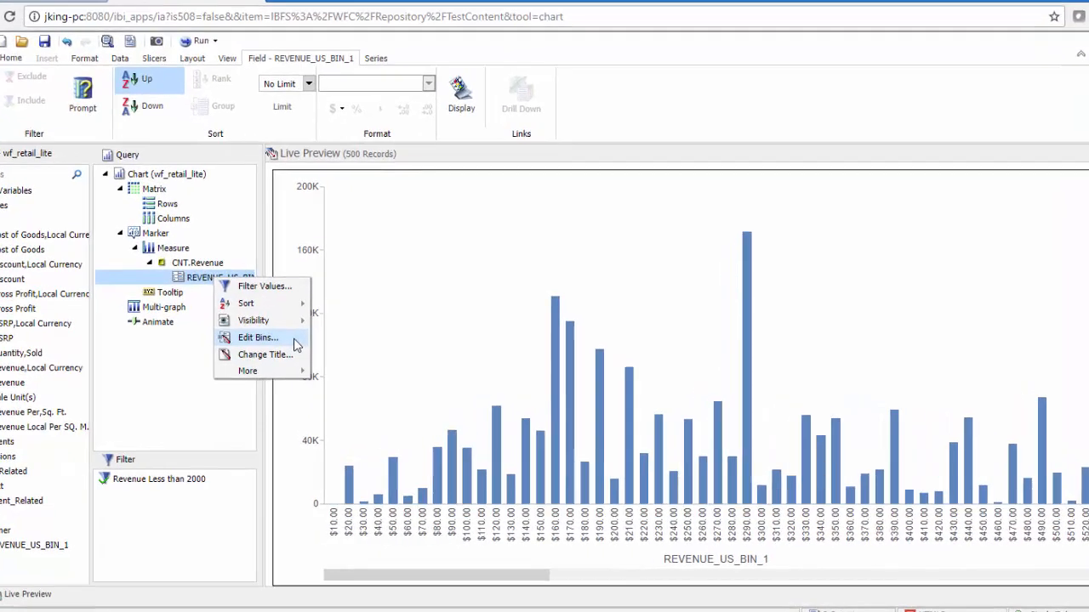
{"action": "left_click", "coordinate": [320, 350]}
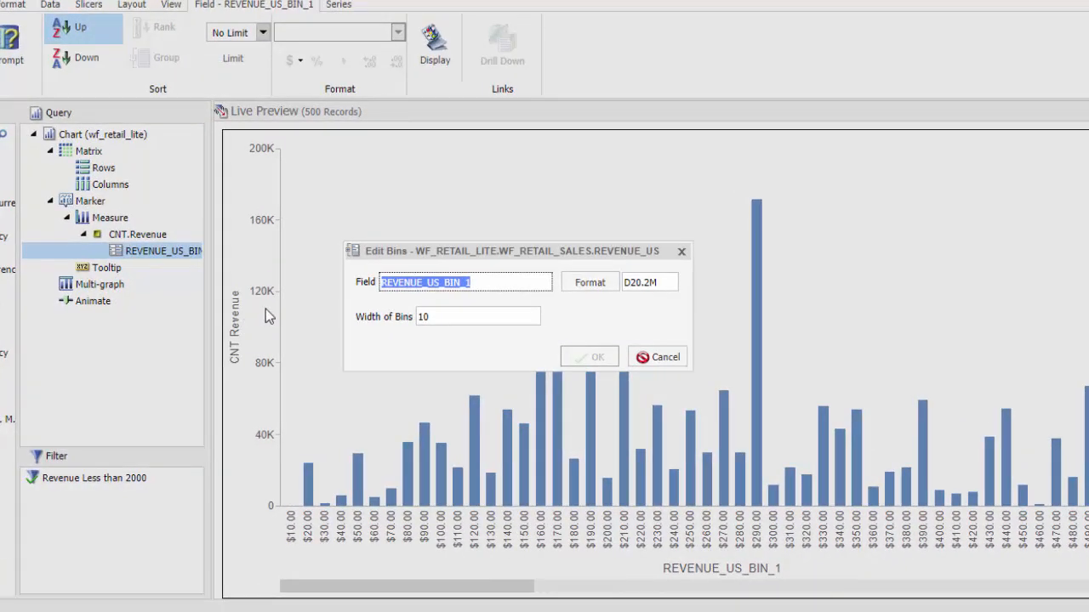
{"action": "left_click_drag", "start_coordinate": [445, 315], "coordinate": [401, 320]}
{"action": "type", "text": "500"}
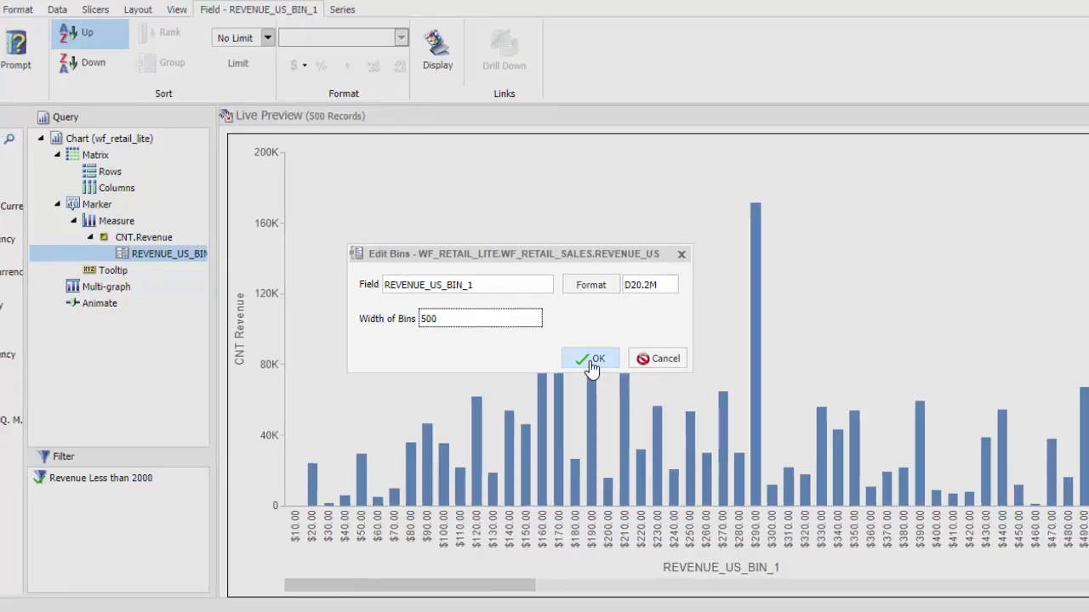
{"action": "left_click", "coordinate": [591, 361]}
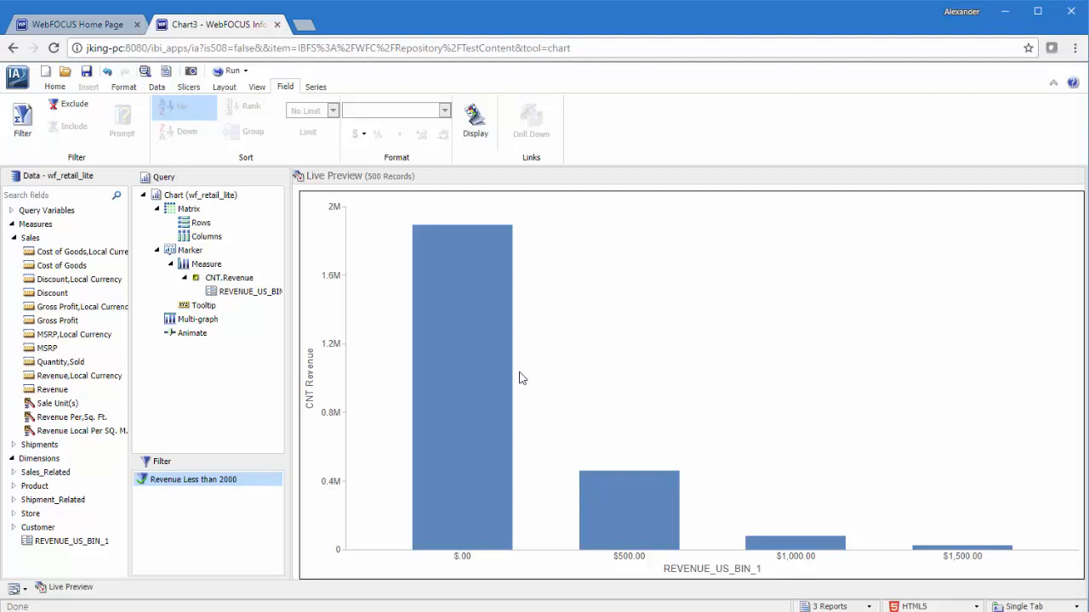
- Edit the bins of REVENUE_US_BIN_1 again and set their width to 250
{"action": "right_click", "coordinate": [247, 293]}
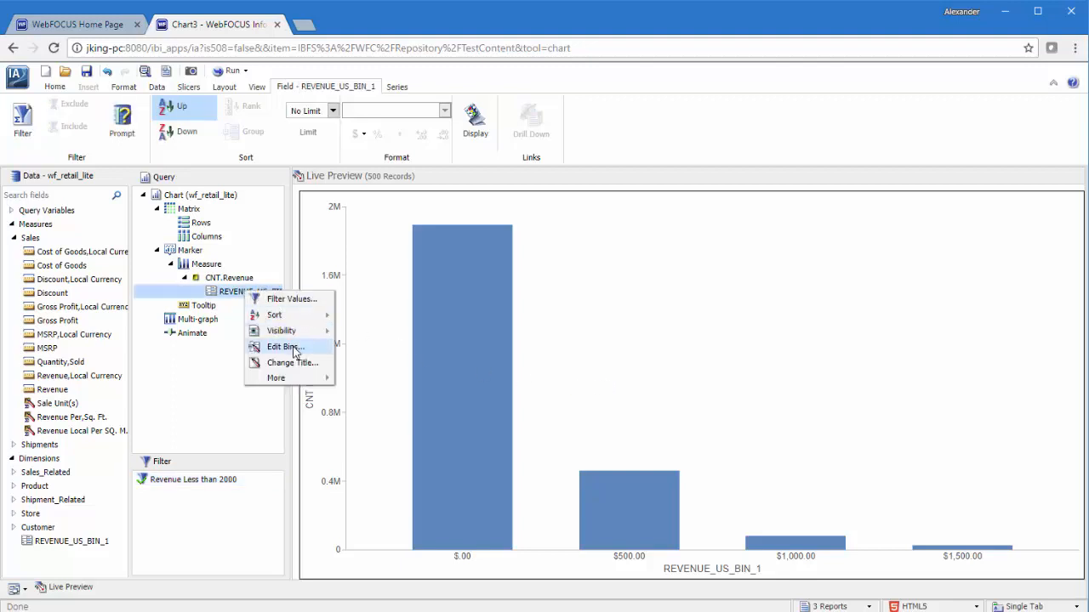
{"action": "left_click", "coordinate": [276, 347]}
{"action": "left_click", "coordinate": [485, 346]}
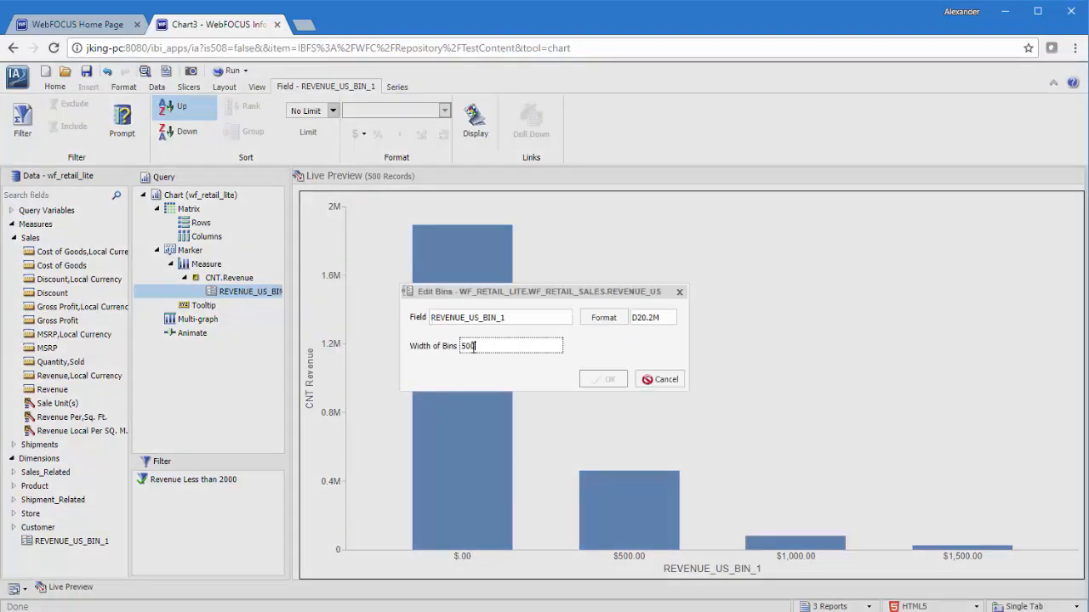
{"action": "type", "text": "250"}
{"action": "left_click", "coordinate": [589, 382]}
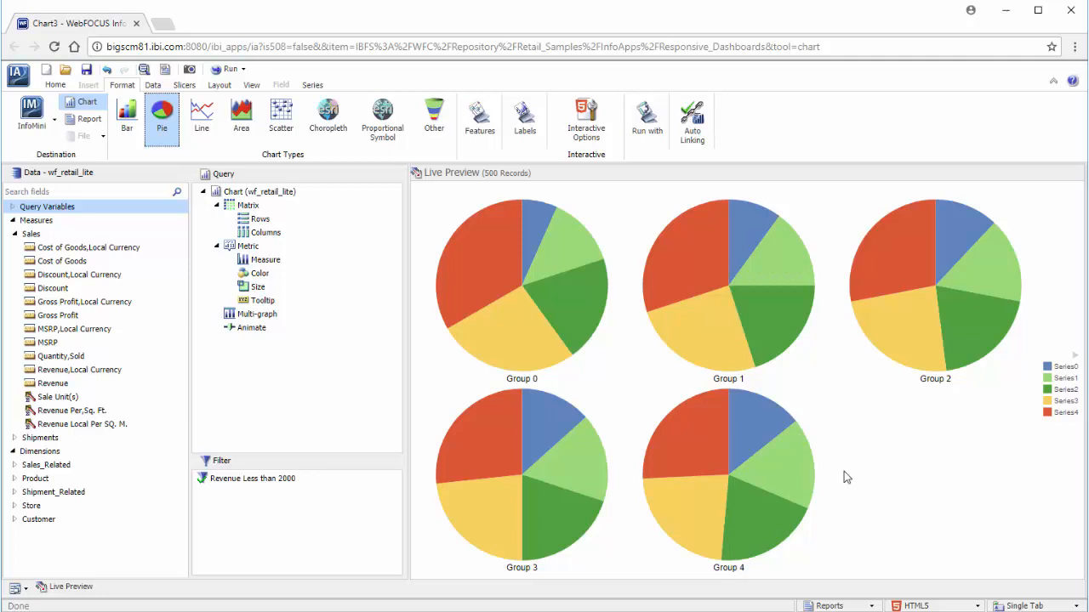
- Create bins from the Revenue measure as field REVENUE_US_BIN_1 with a bin width of 250
{"action": "left_click", "coordinate": [53, 384]}
{"action": "right_click", "coordinate": [76, 386]}
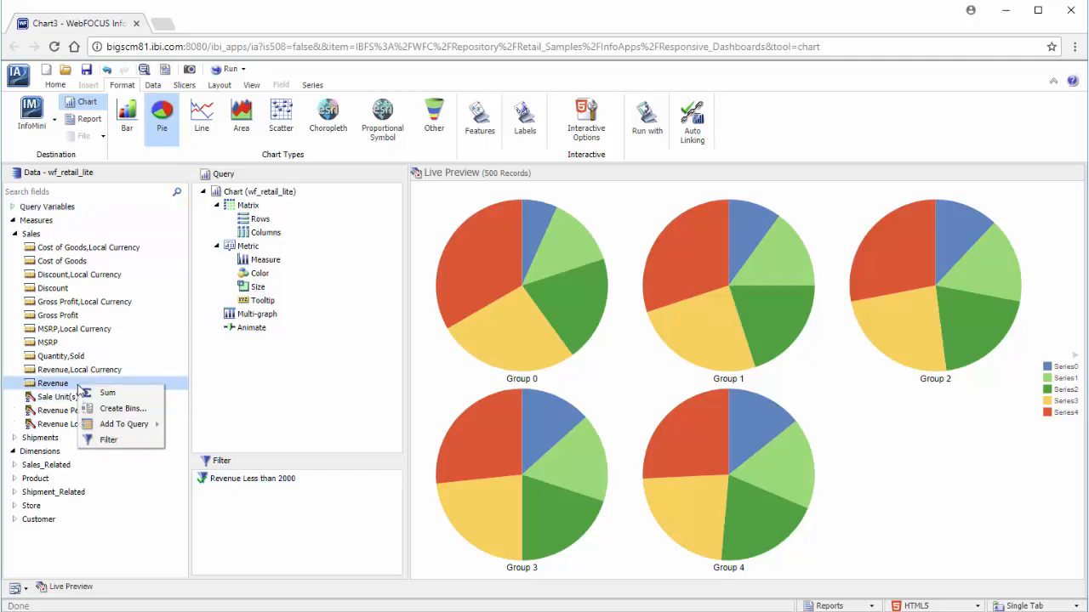
{"action": "left_click", "coordinate": [123, 409]}
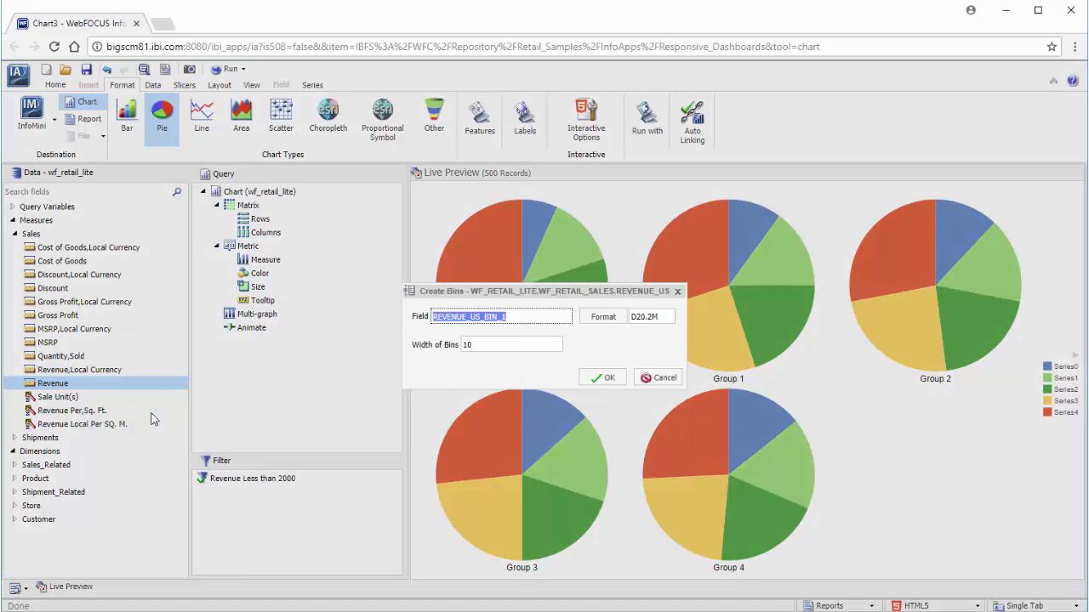
{"action": "double_click", "coordinate": [467, 344]}
{"action": "type", "text": "250"}
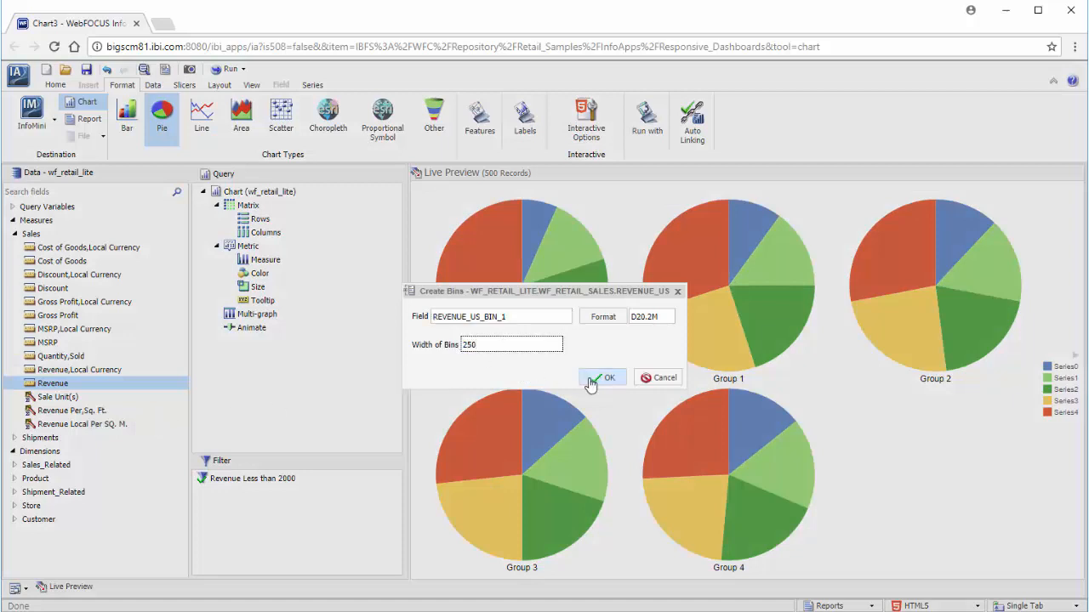
{"action": "left_click", "coordinate": [591, 380]}
- Color the pie chart by REVENUE_US_BIN_1 and add Sale Unit(s) and Gross Profit as its measures
{"action": "left_click_drag", "start_coordinate": [107, 536], "coordinate": [271, 282]}
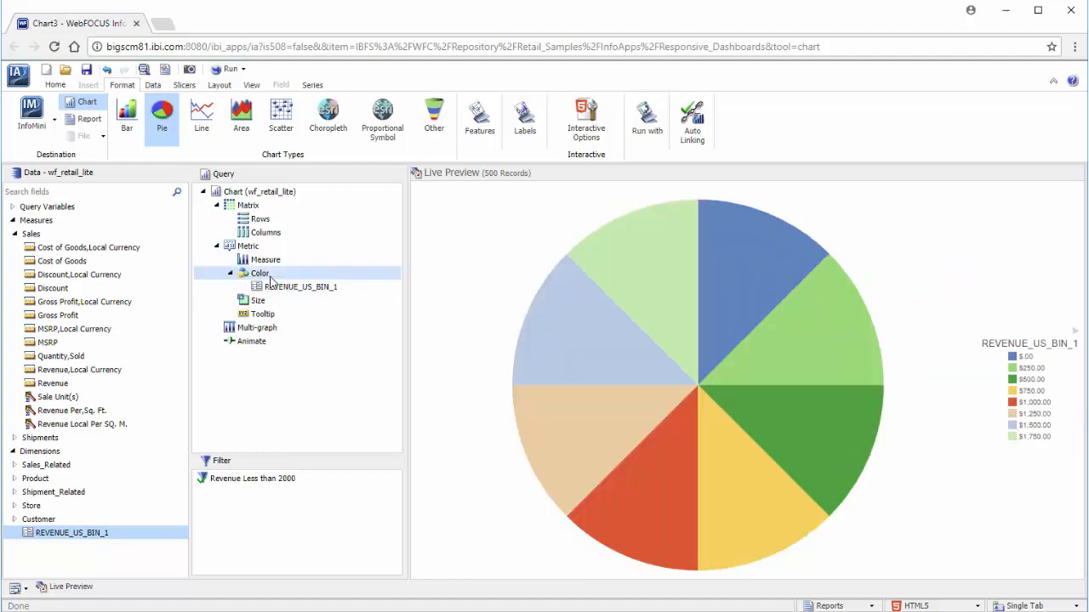
{"action": "left_click_drag", "start_coordinate": [90, 399], "coordinate": [285, 265]}
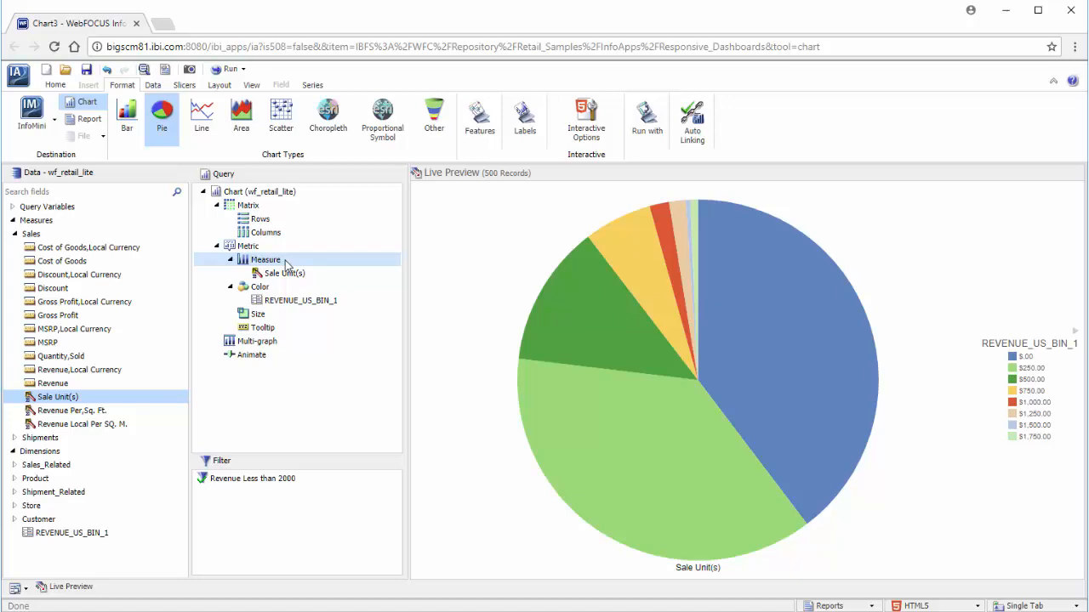
{"action": "left_click_drag", "start_coordinate": [90, 315], "coordinate": [283, 282]}
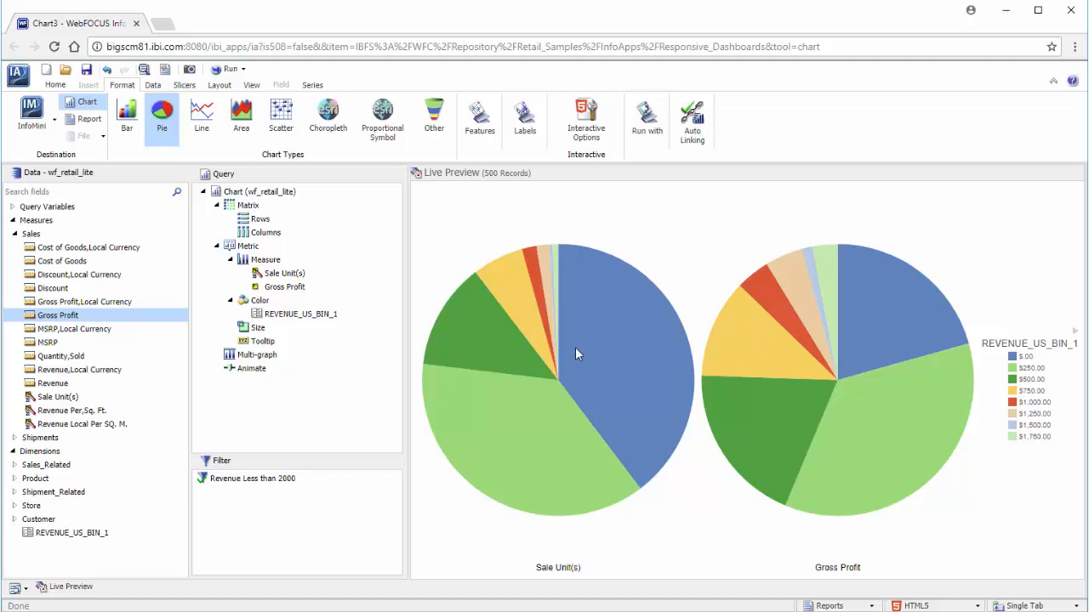
- Convert the pie chart into a report of the same fields
{"action": "left_click", "coordinate": [89, 119]}
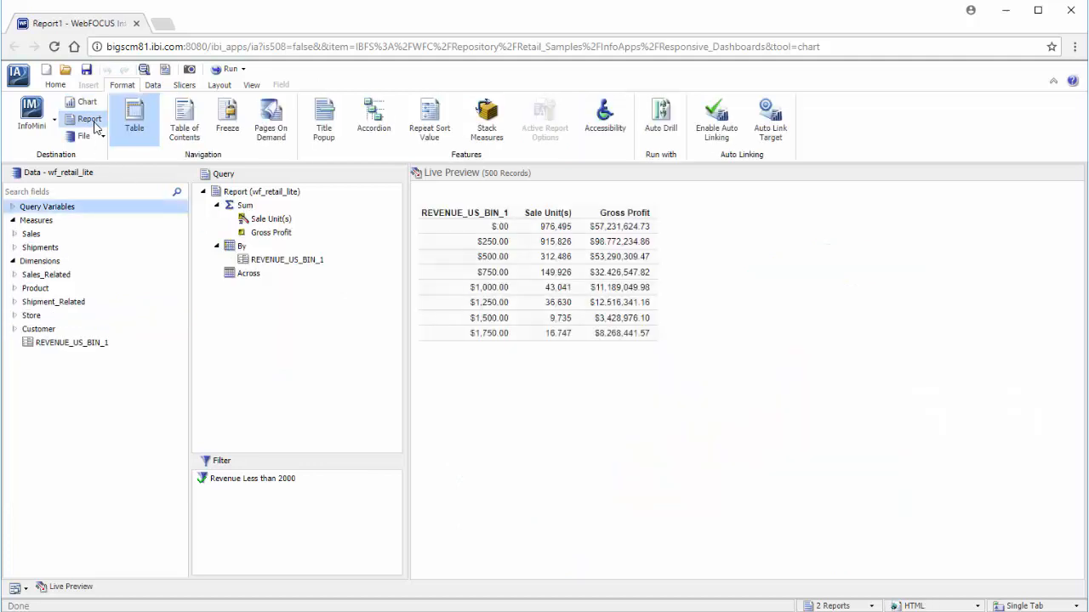